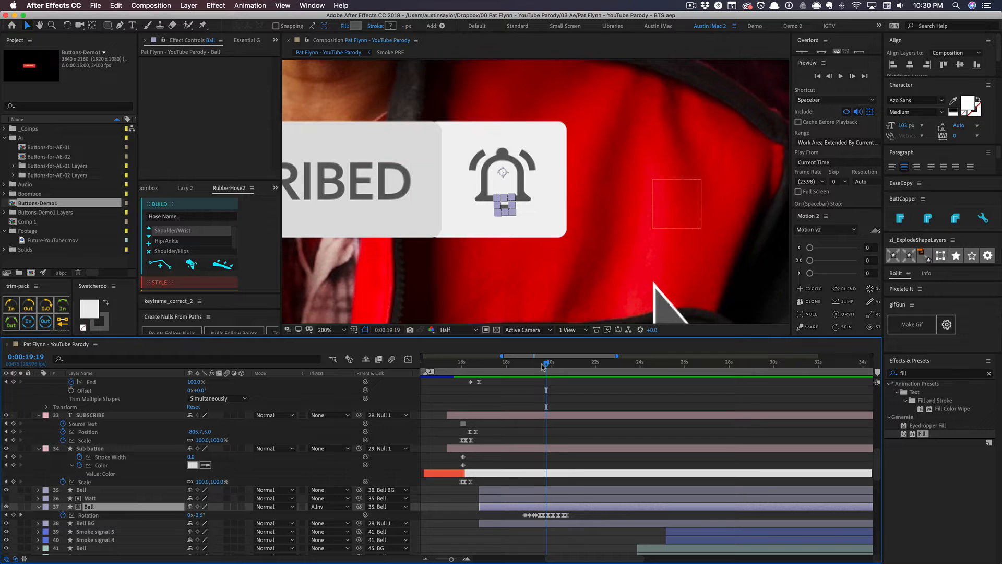
Step: Make the Matt layer visible over the base of the bell and change its shape fill to red
mouse_move(542, 364)
left_mouse_down()
mouse_move(532, 364)
mouse_move(541, 365)
left_mouse_up()
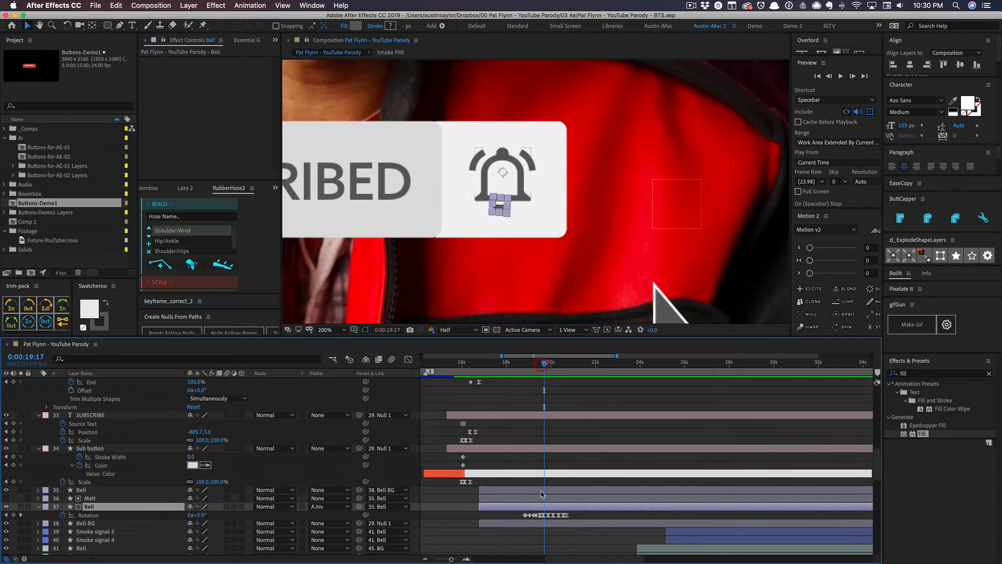
left_click(538, 498)
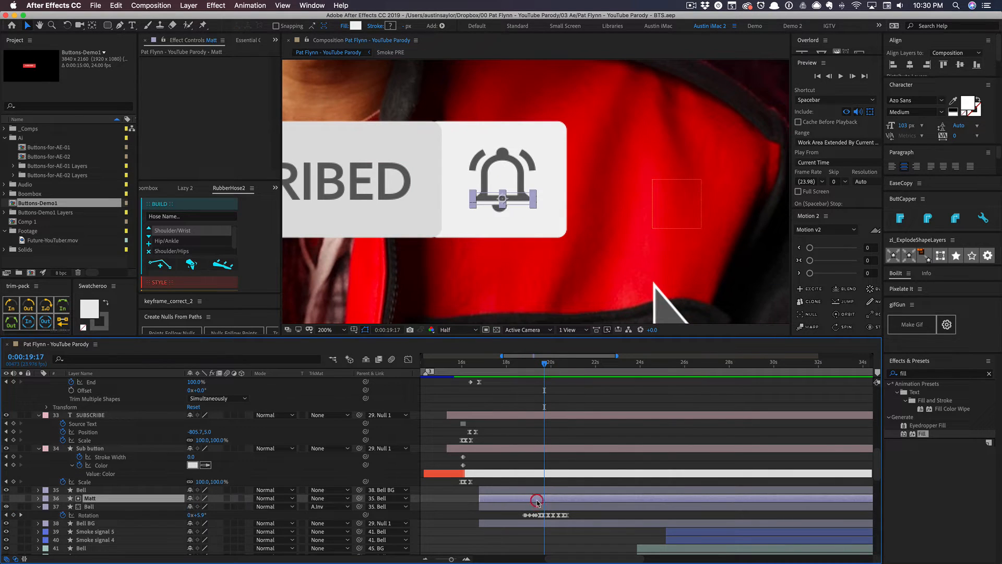
left_click(6, 498)
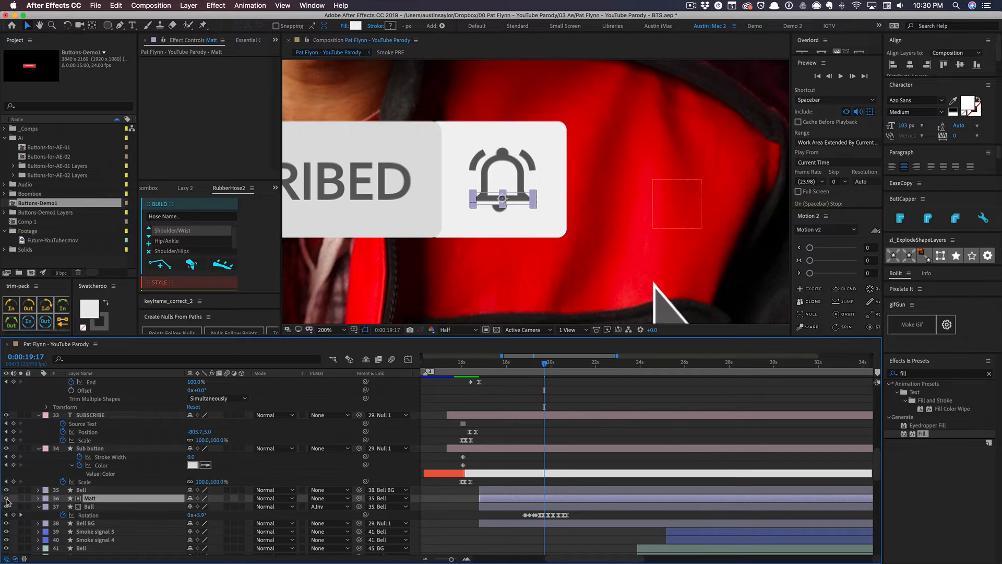
left_click(355, 25)
left_click(527, 178)
left_click(639, 169)
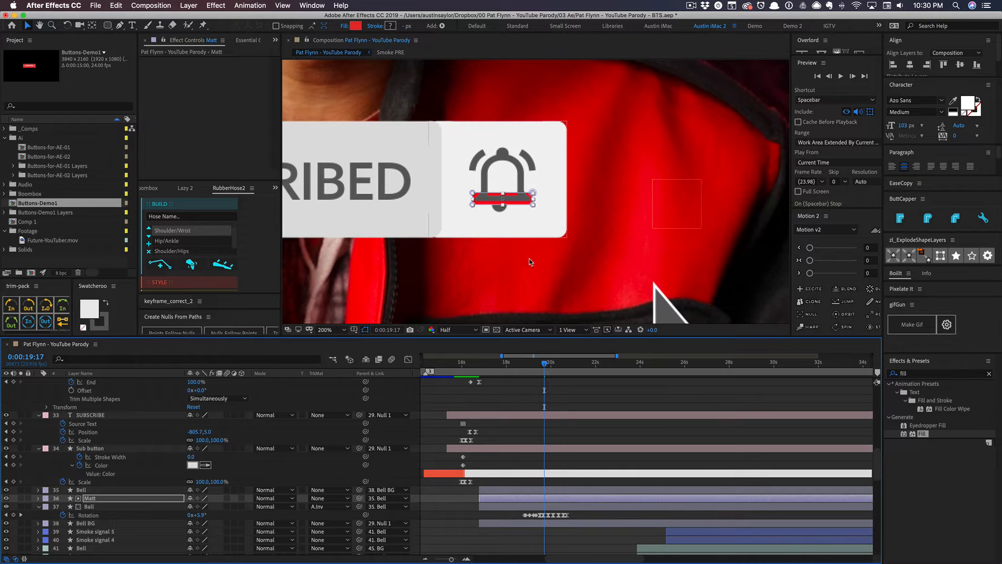
key(".")
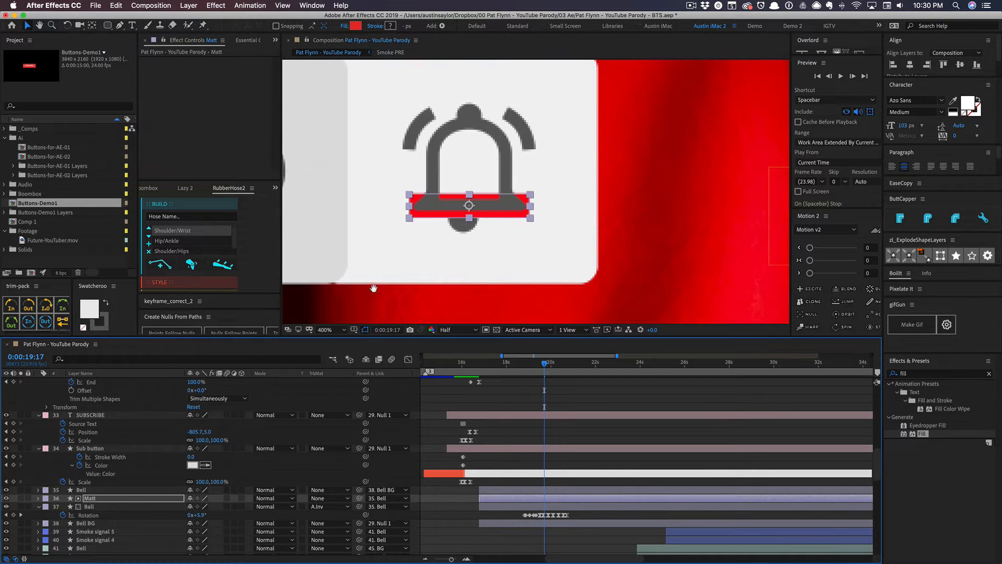
left_click_drag(387, 262, 407, 244)
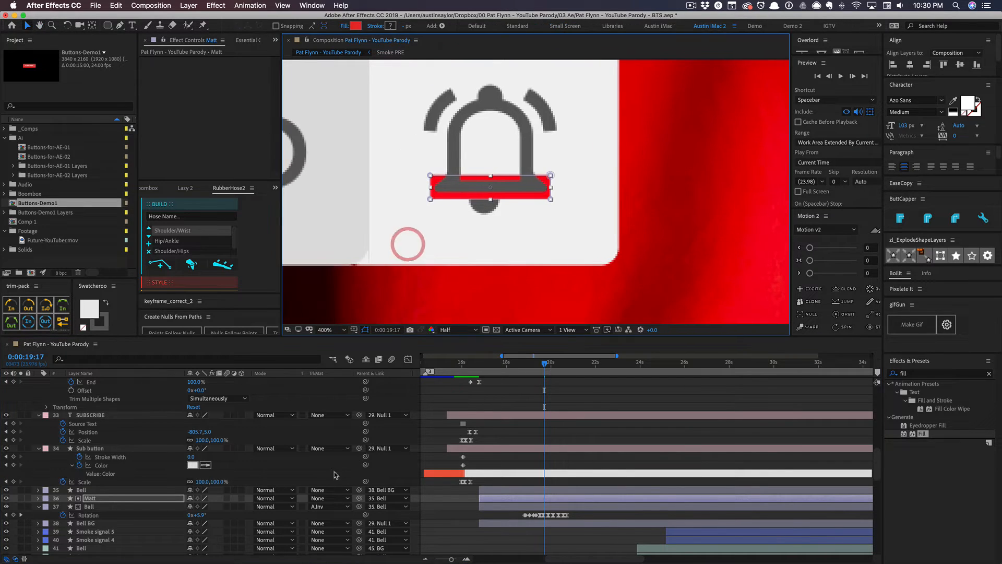
Step: Set the Ball layer's track matte to Alpha Matte "Matt" and hide the Matt layer
left_click(134, 507)
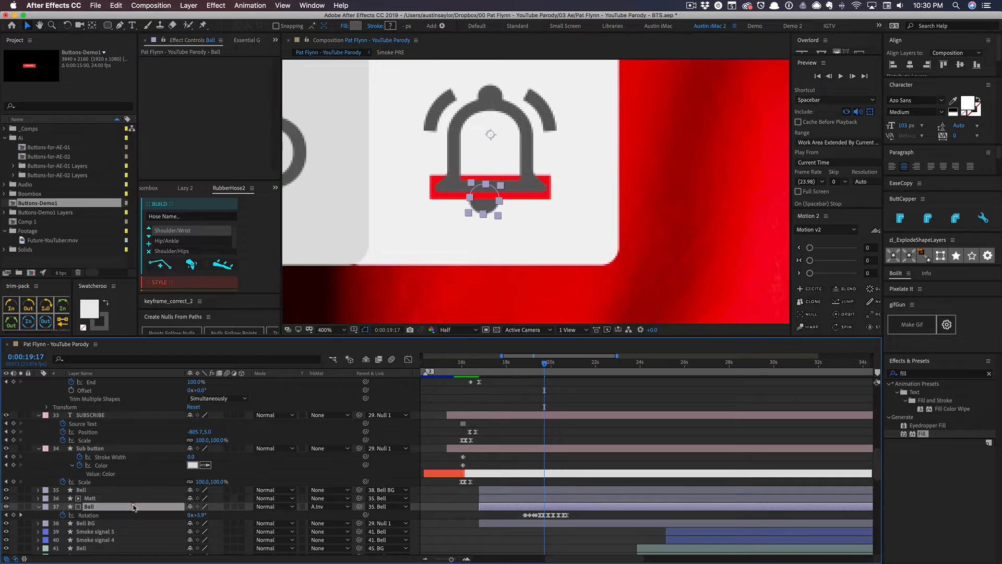
left_click(315, 508)
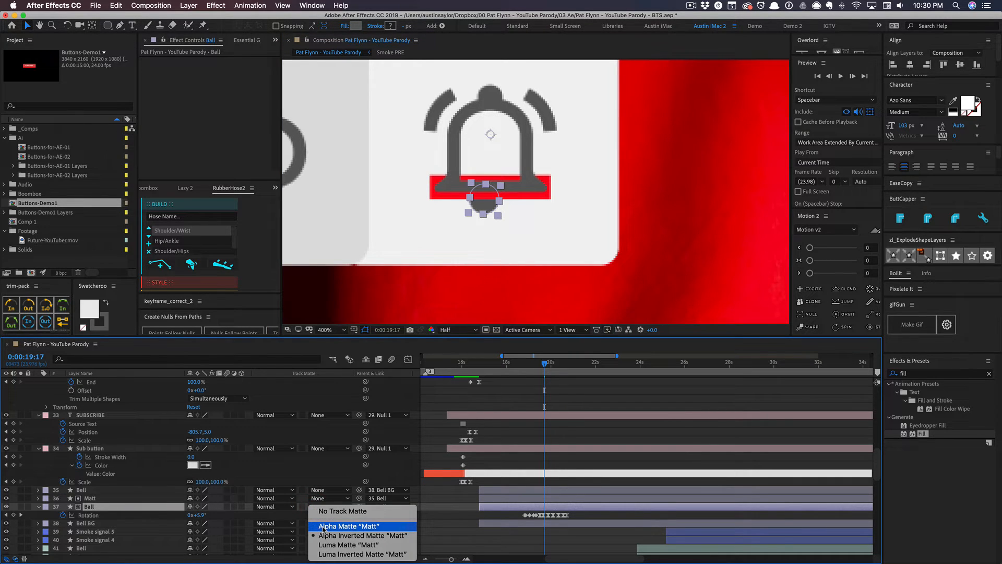
left_click(324, 526)
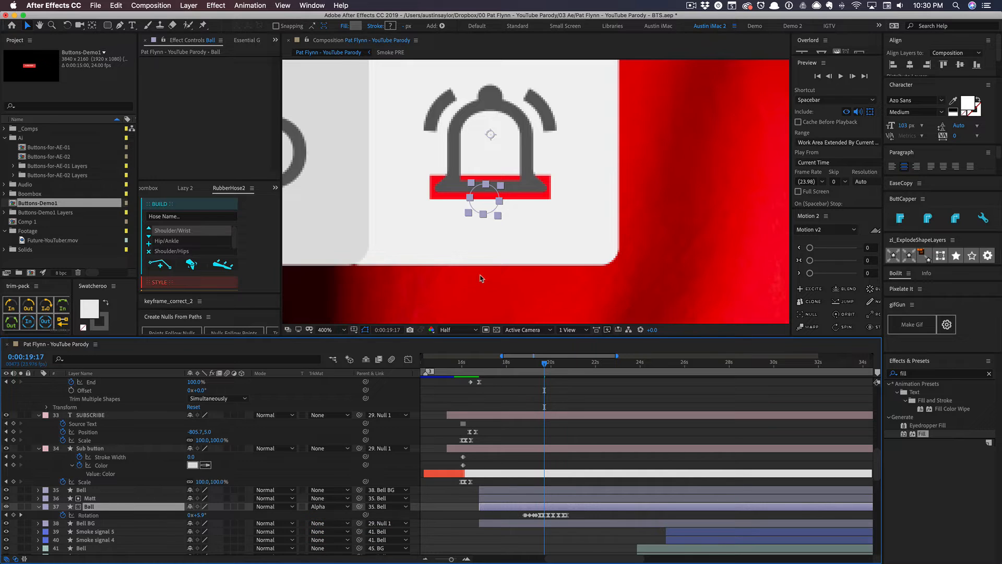
left_click(6, 498)
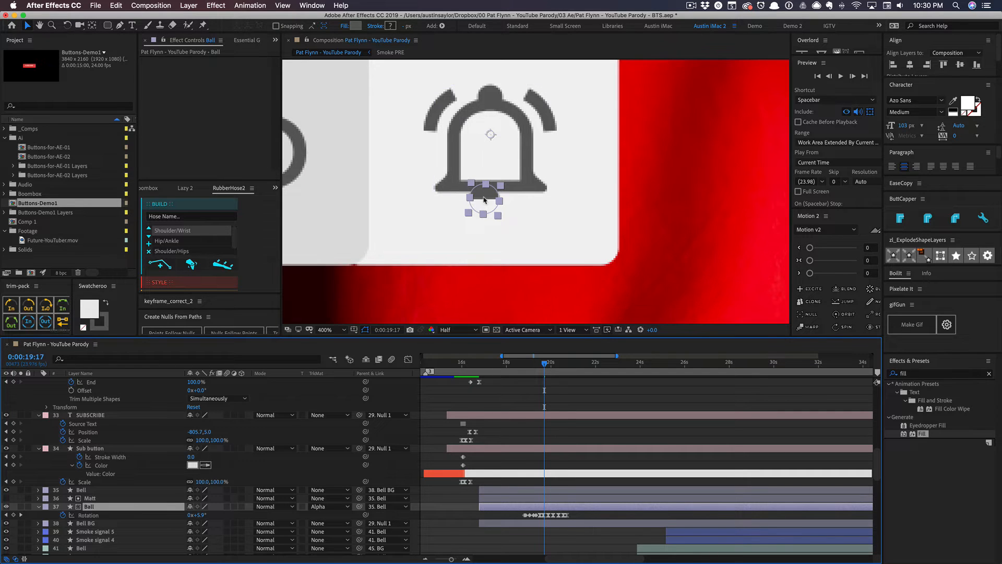
Step: Set the Ball layer's track matte to Alpha Inverted Matte "Matt" and check the clapper at different frames of the swing
left_click(321, 507)
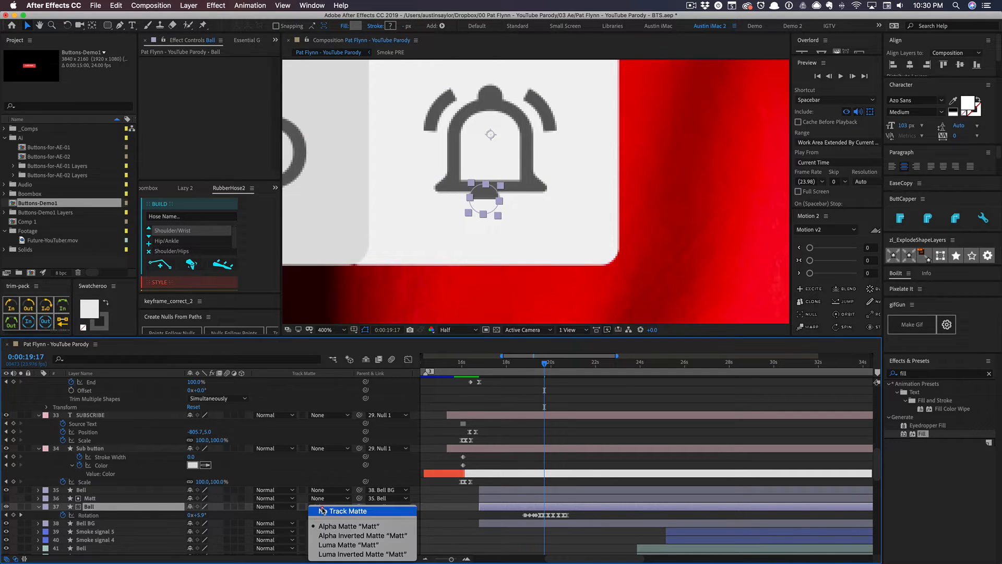
left_click(336, 536)
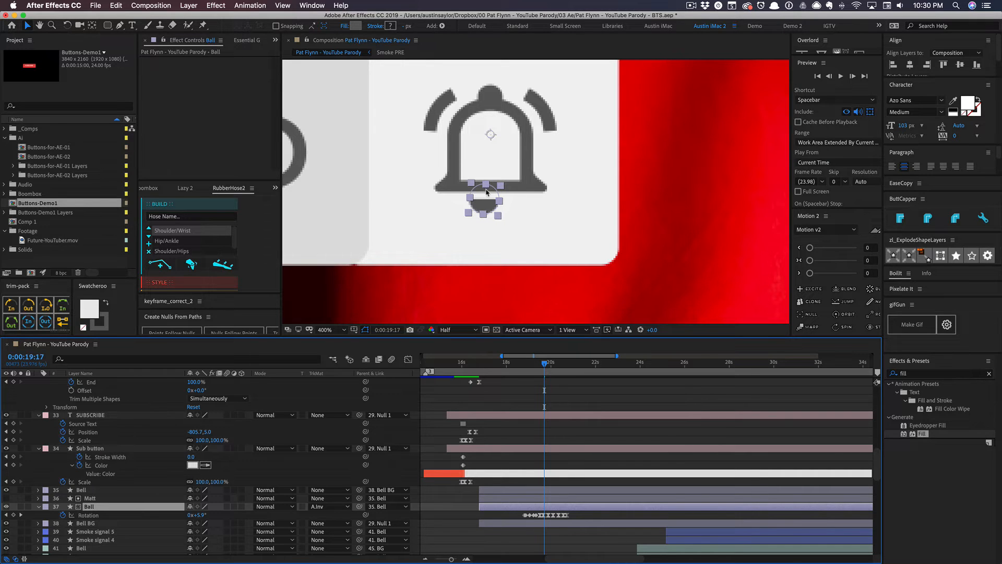
left_click(538, 362)
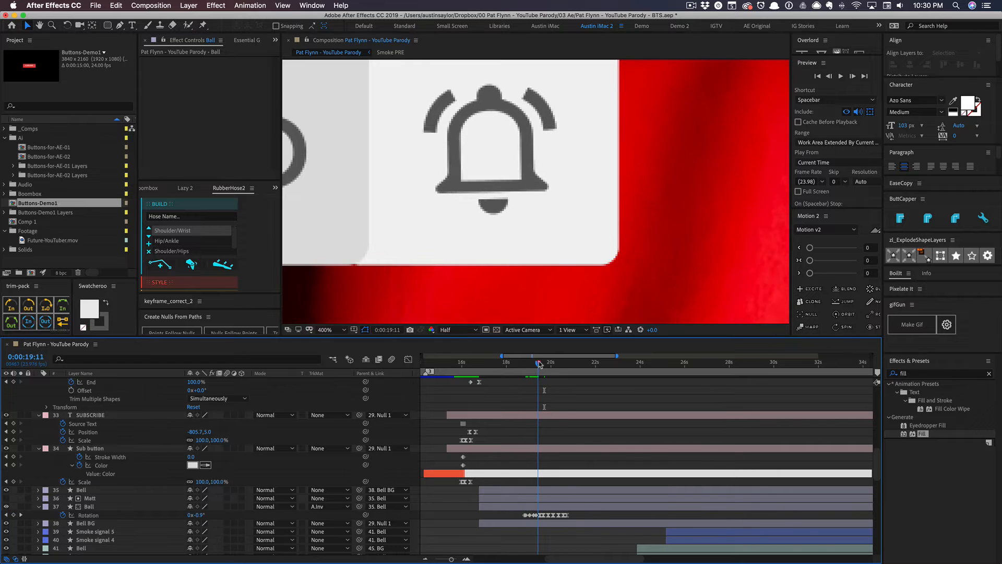
left_click(548, 361)
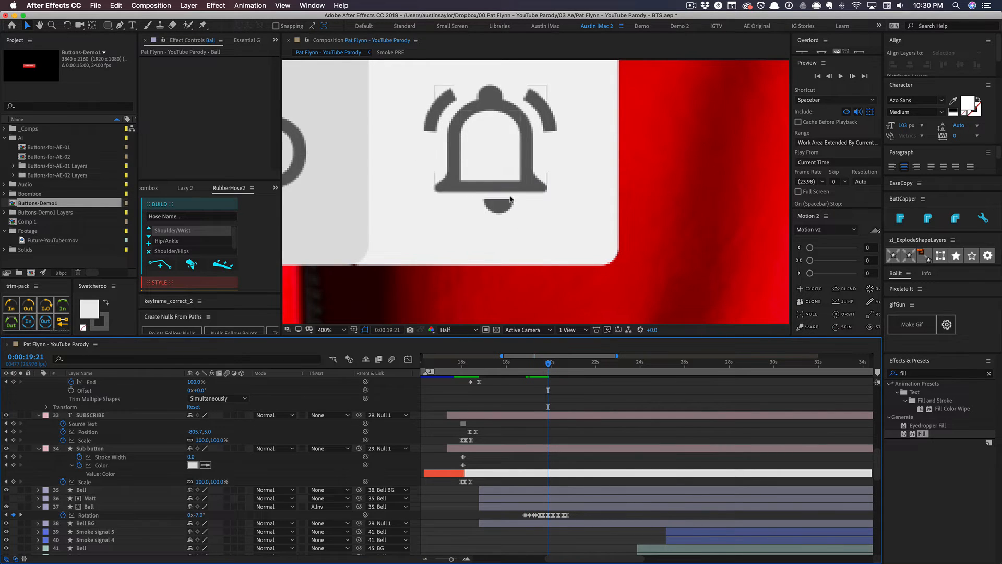
Step: Scrub through the bell swing to examine the Smoke signal 3 arc's Start and End animation
mouse_move(547, 364)
left_mouse_down()
mouse_move(568, 363)
mouse_move(529, 364)
left_mouse_up()
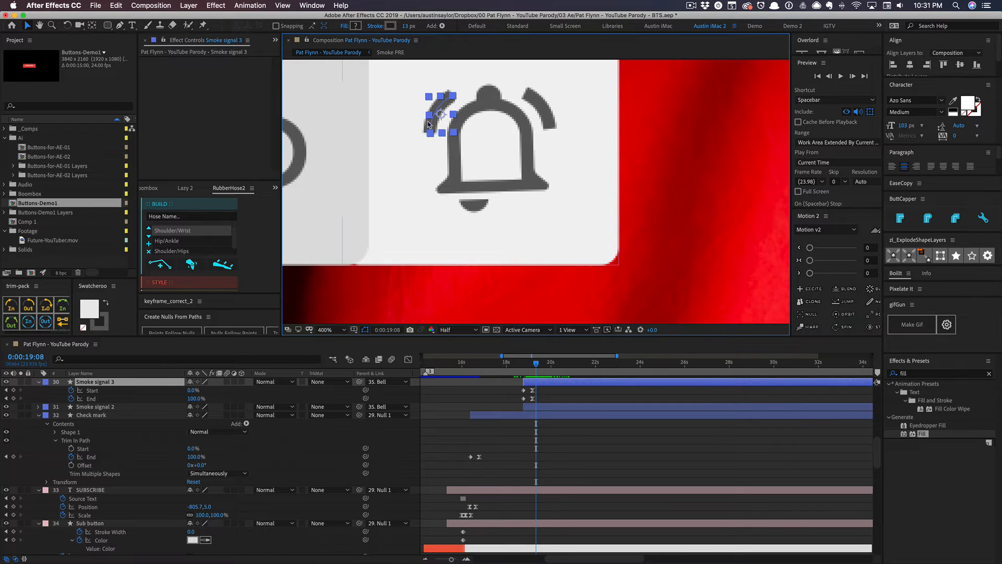
left_click(531, 362)
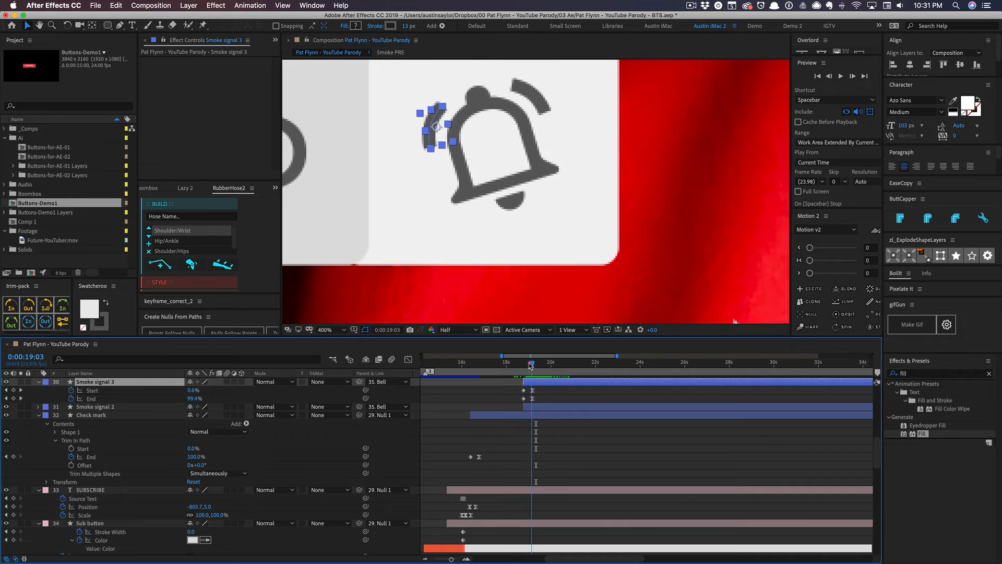
left_click_drag(530, 363, 548, 393)
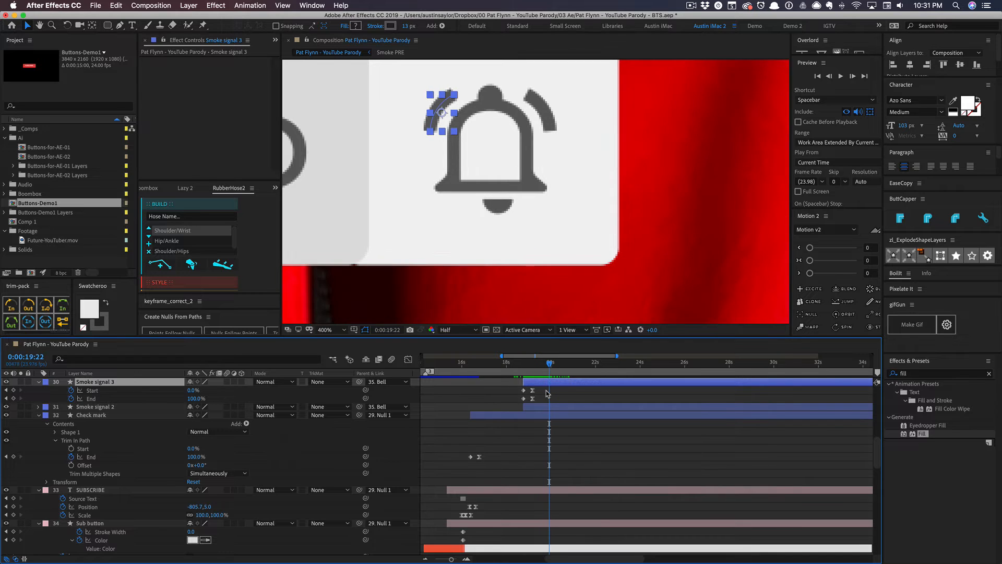
left_click(547, 394)
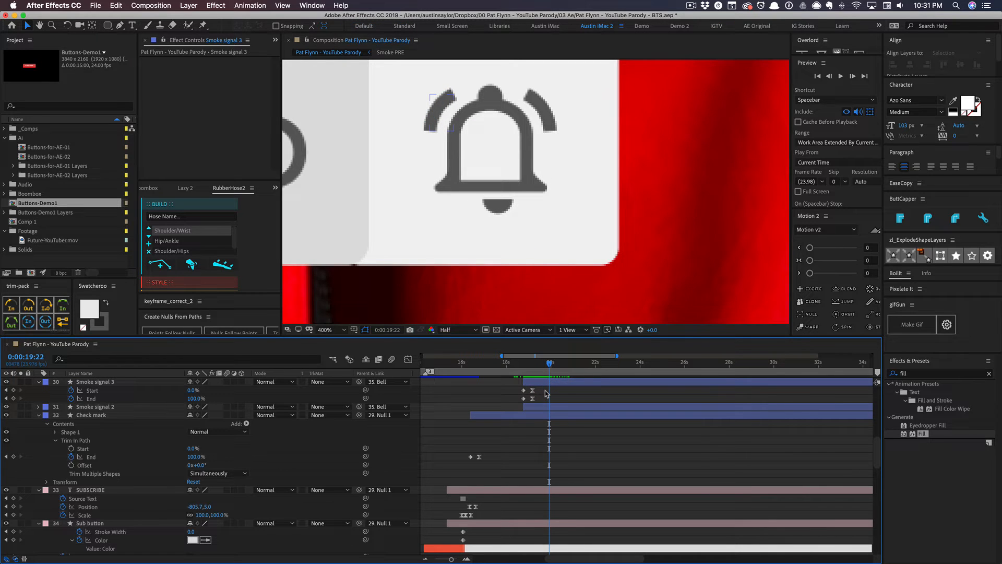
Step: Bring the whole SUBSCRIBED button into view and collapse the Smoke signal 3 layer's keyframed properties
key("comma")
key("comma")
key("comma")
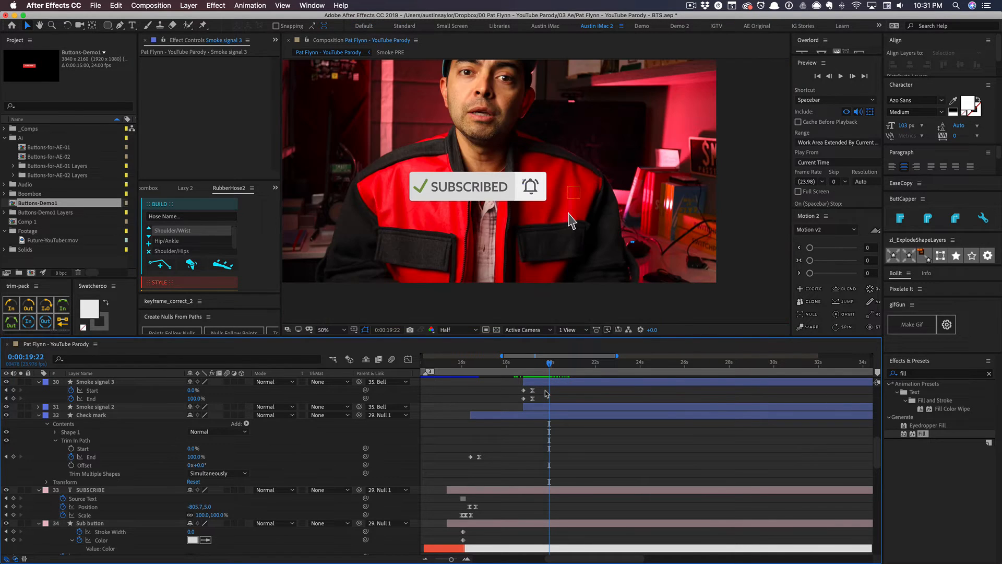
key("period")
left_click_drag(541, 278, 563, 300)
left_click_drag(544, 364, 535, 366)
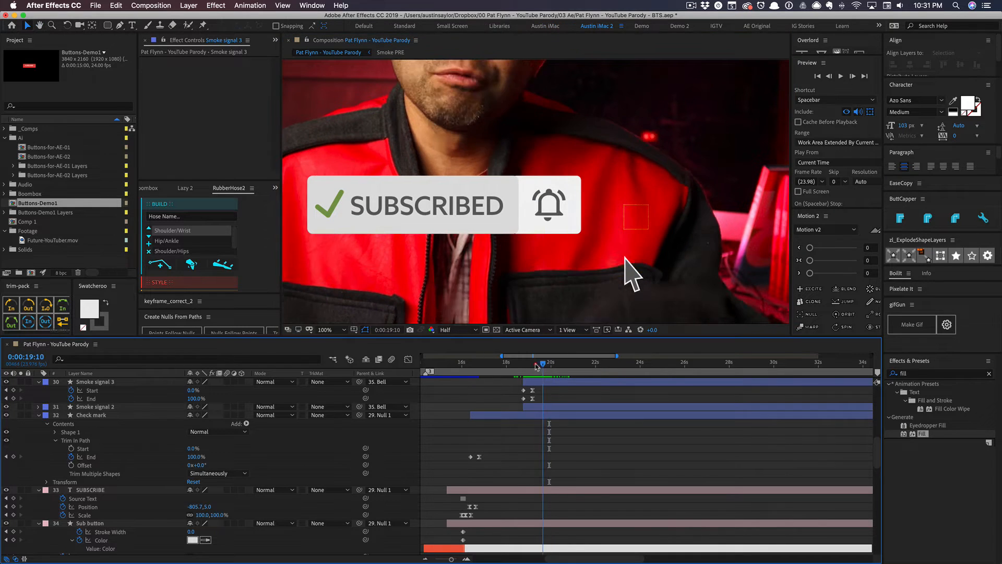
left_click(527, 382)
key("u")
left_click(515, 388)
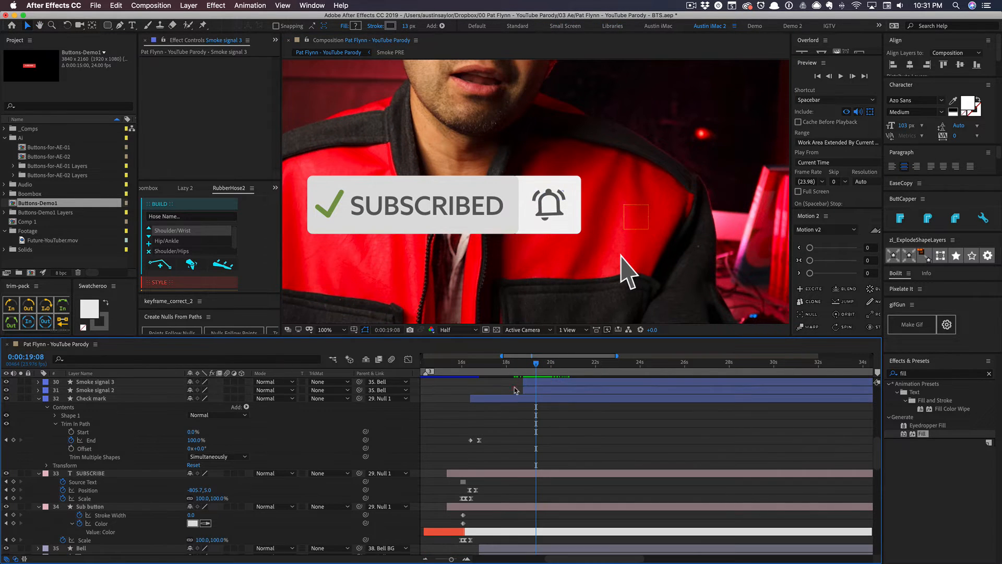
Step: Preview the button animation from 0:00:18:02 and continue on to the green bell button
left_click(507, 364)
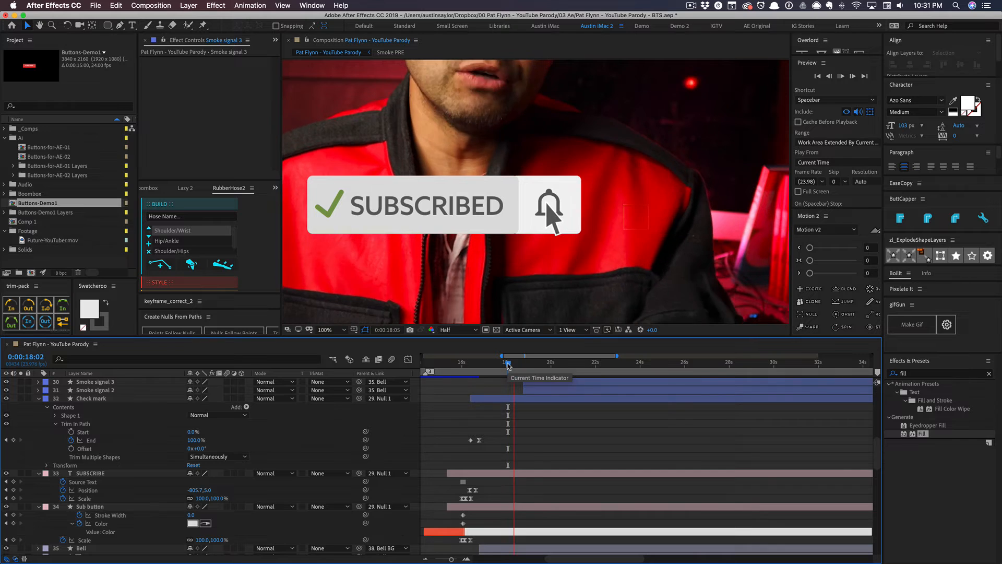
key("space")
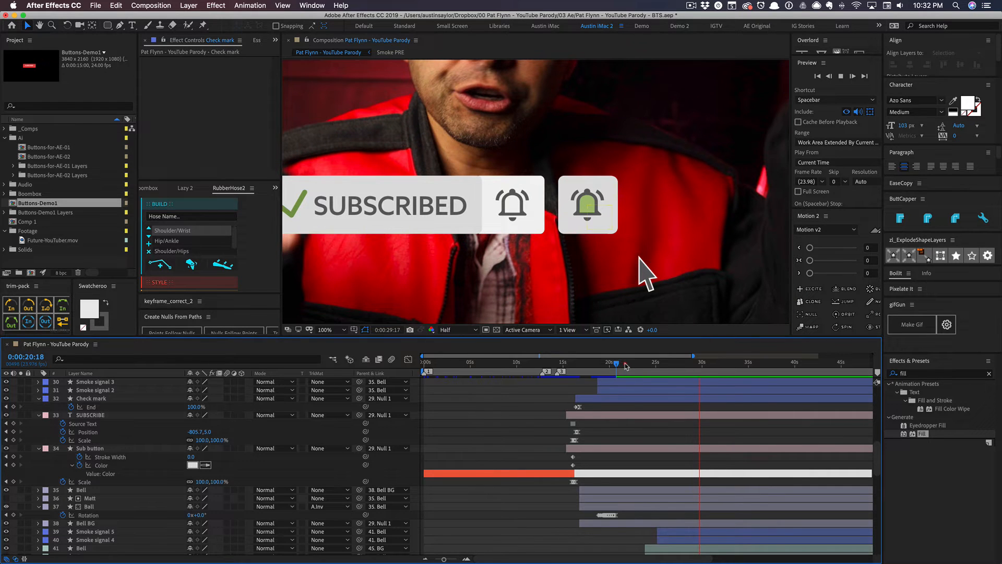
left_click_drag(633, 364, 702, 366)
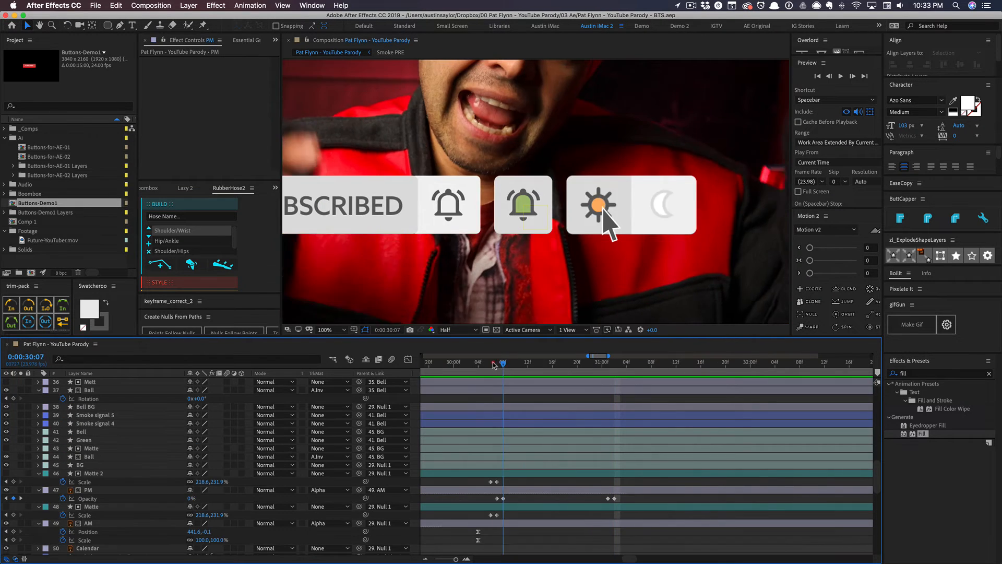
Step: Select the PM layer's last two Opacity keyframes and scrub the sun-to-moon switch between 0:00:31:00 and 0:00:31:04
left_click_drag(467, 365, 621, 368)
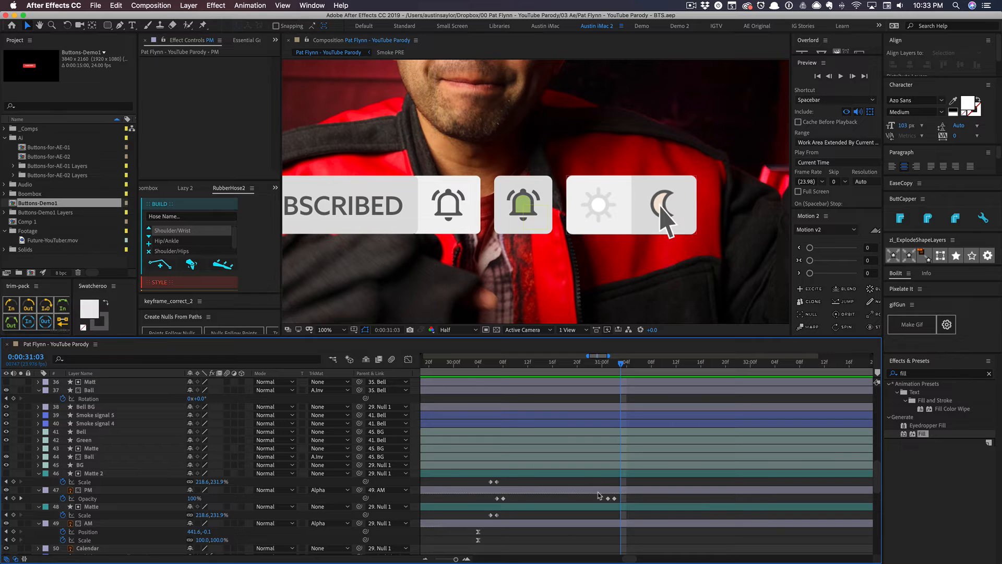
left_click_drag(620, 499, 601, 496)
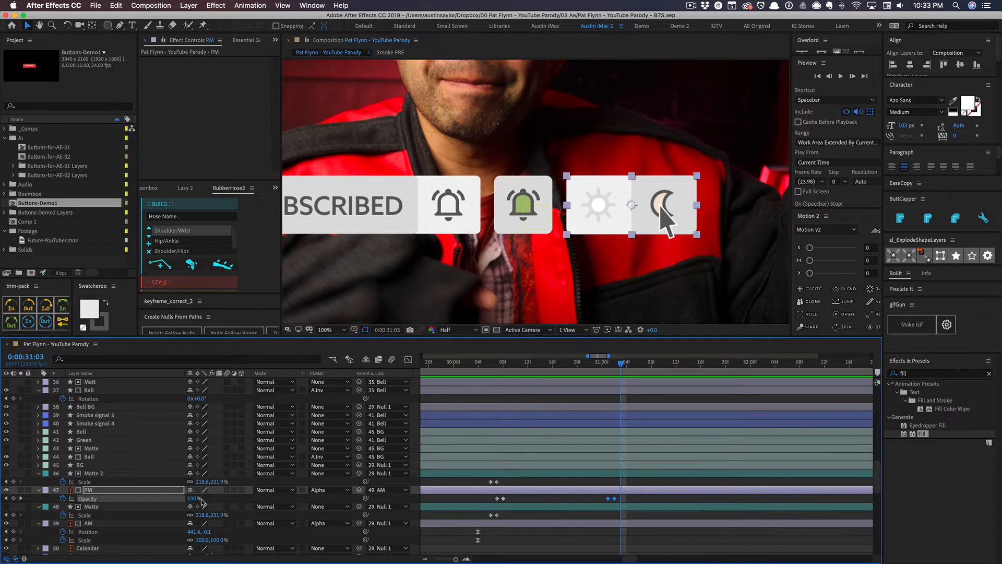
left_click(603, 363)
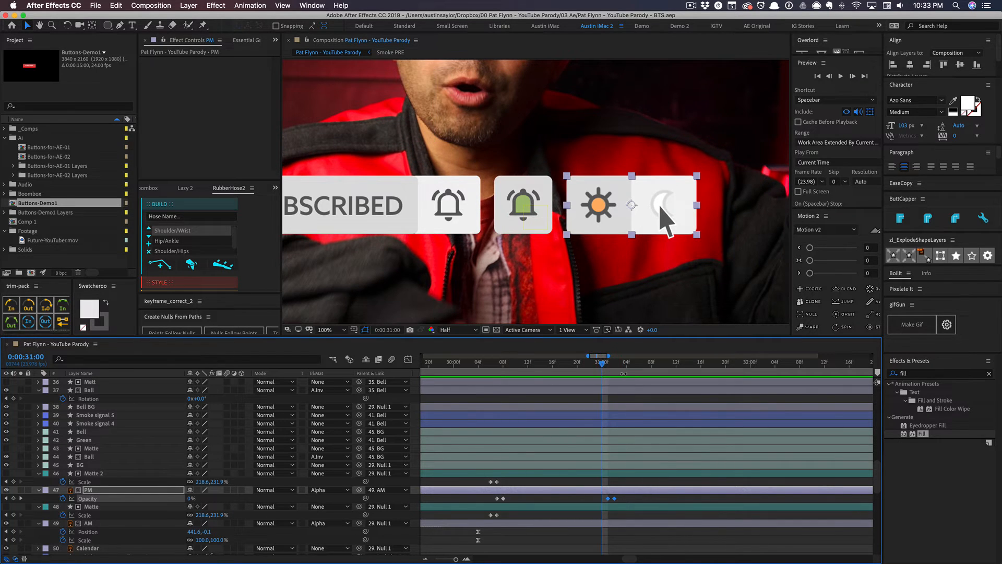
left_click_drag(603, 364, 626, 364)
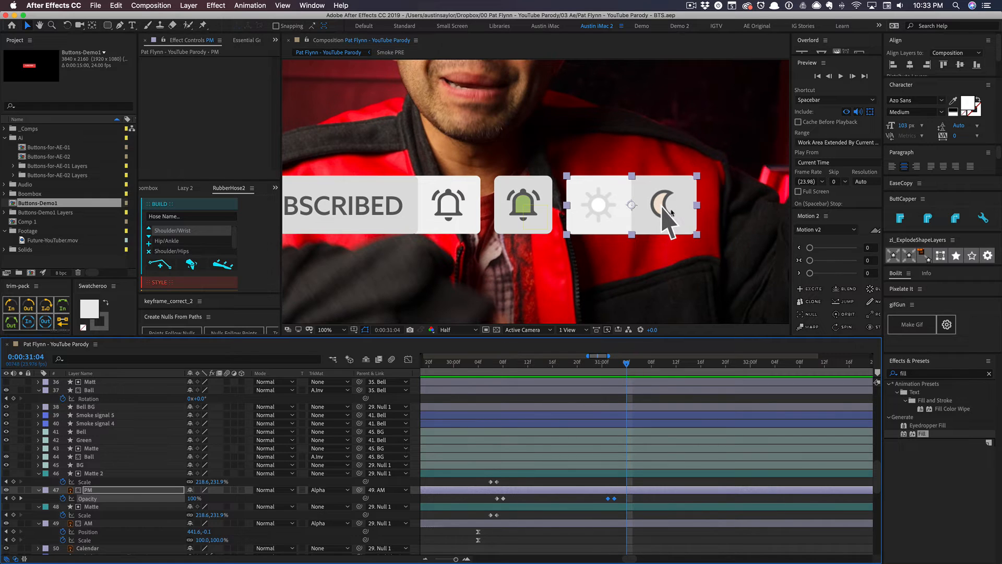
left_click(622, 402)
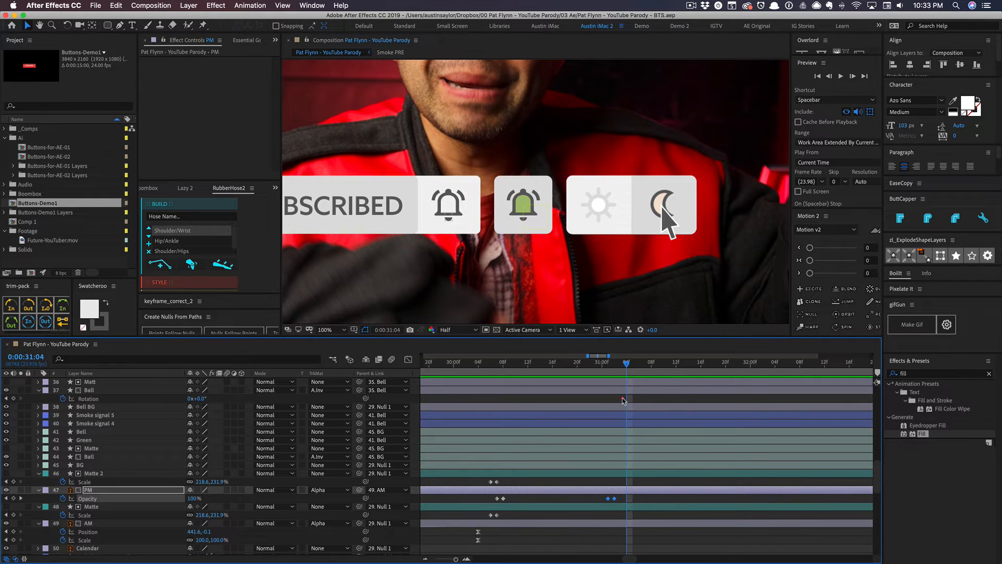
key("comma")
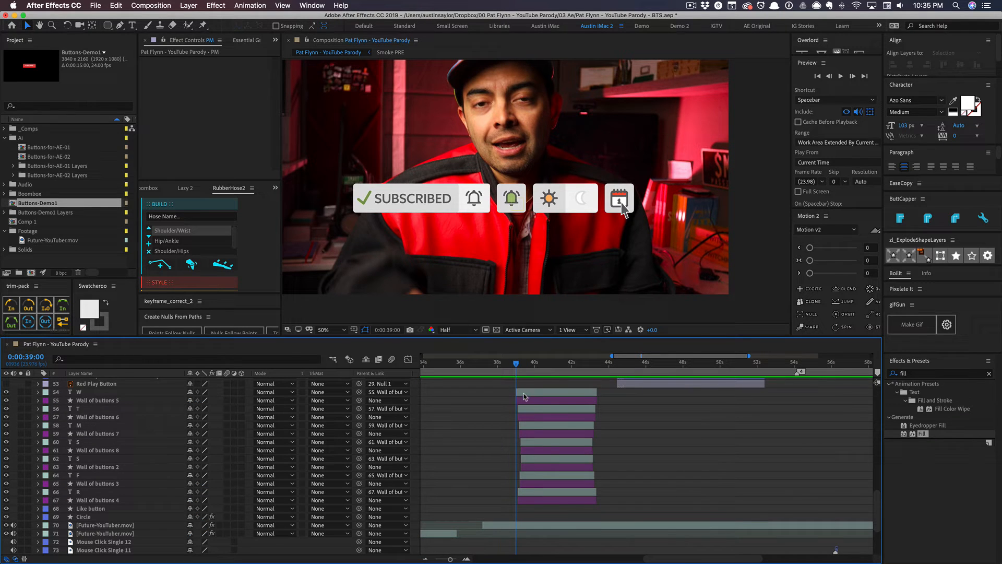
Step: Preview the weekday buttons popping out of the calendar button from 0:00:38:20 to 0:00:40:06
left_click_drag(518, 365, 515, 367)
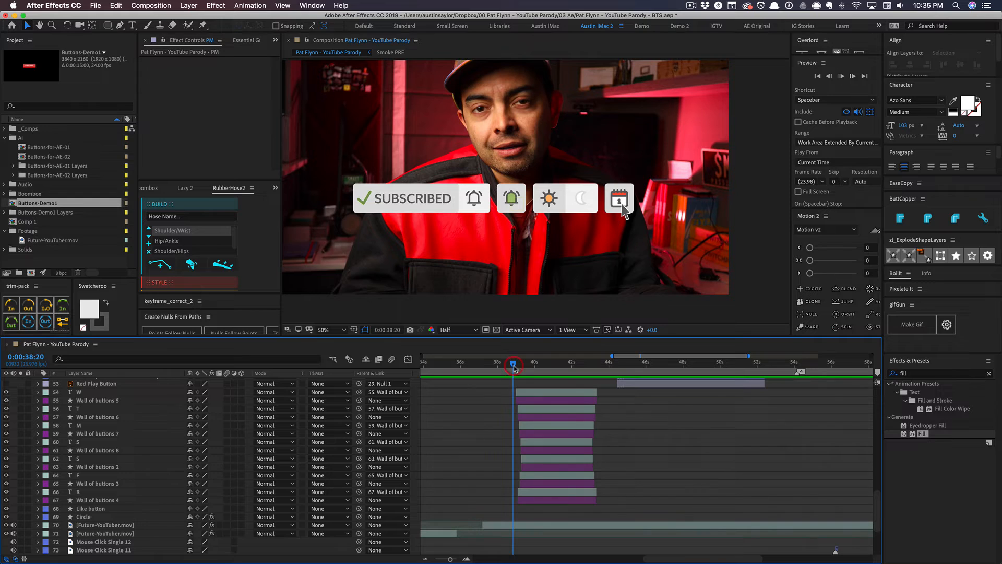
key("space")
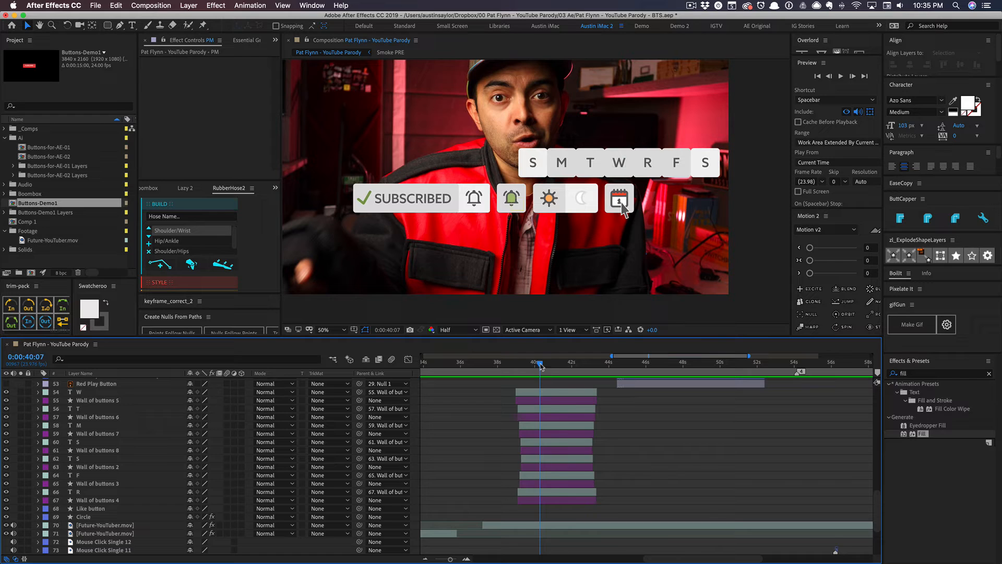
left_click_drag(541, 365, 539, 366)
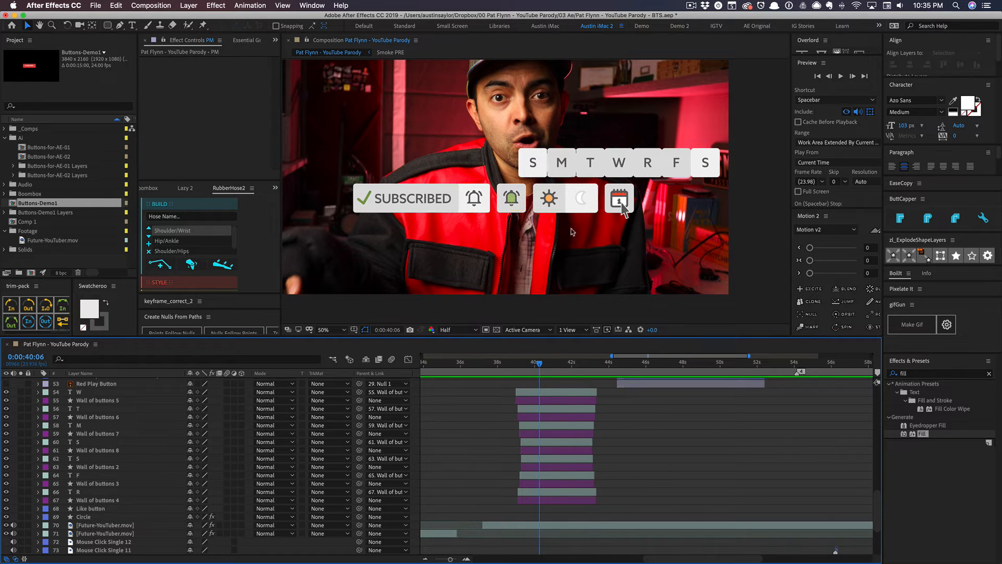
Step: Select the Wall of buttons 5, 6, 7 and 8 layers and scrub back to 0:00:39:04 to examine their motion paths
left_click(548, 400)
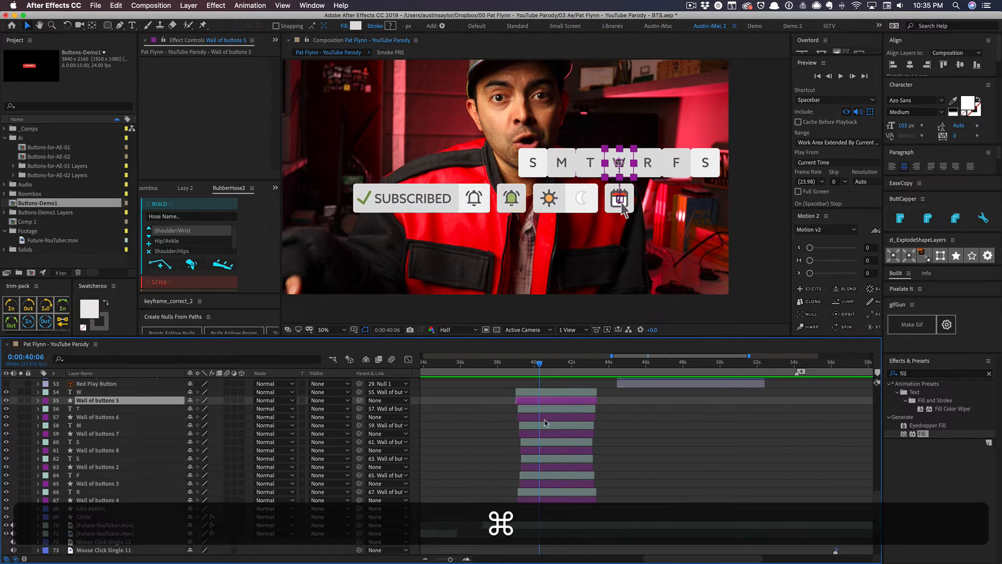
left_click(546, 417, "super")
left_click(546, 436, "super")
left_click(546, 452, "super")
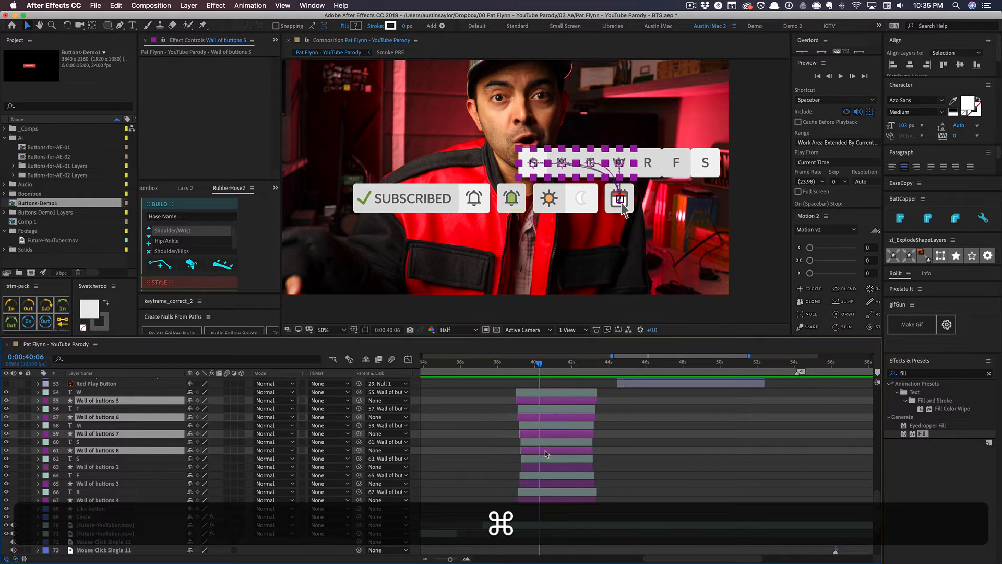
key("slash")
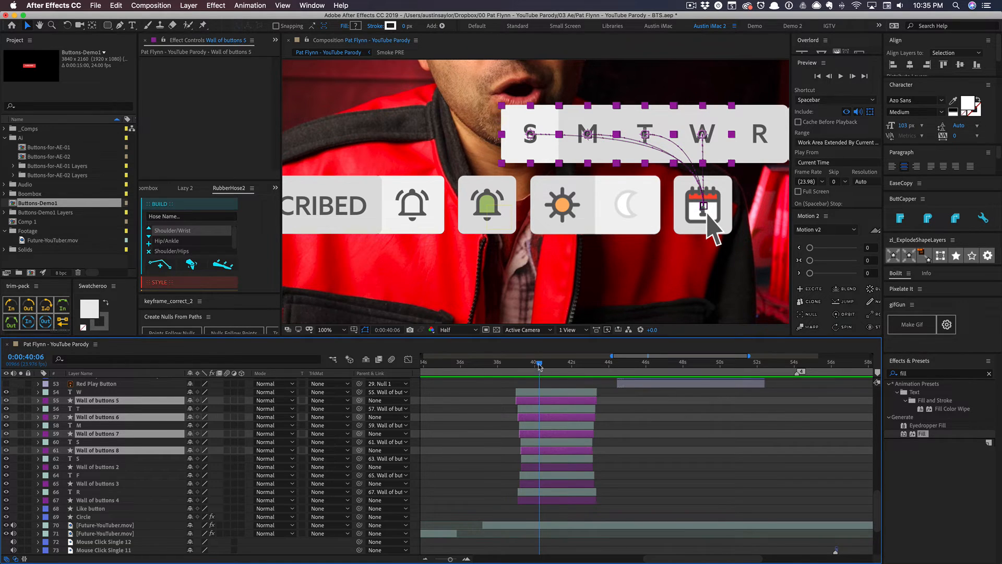
left_click_drag(539, 365, 519, 366)
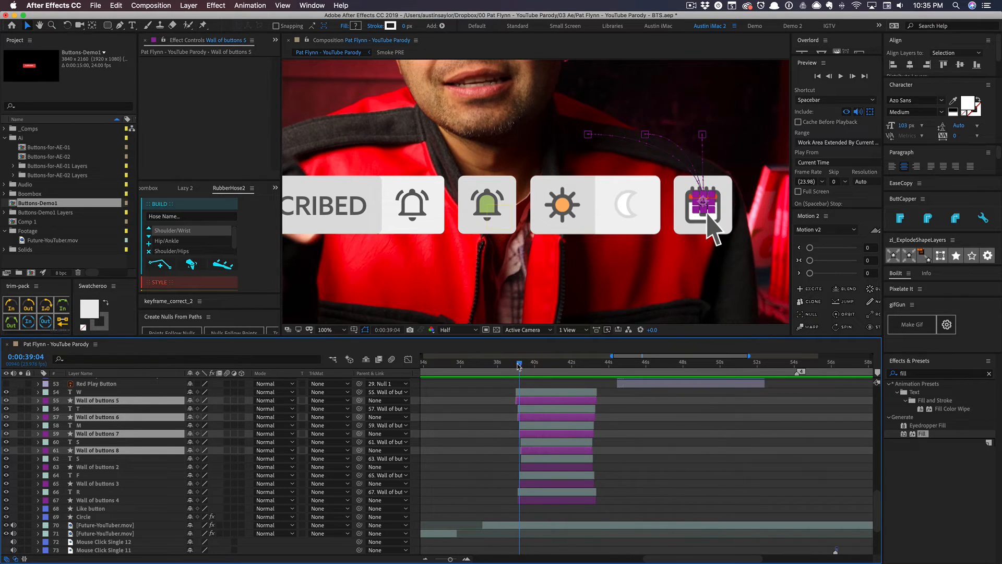
key("comma")
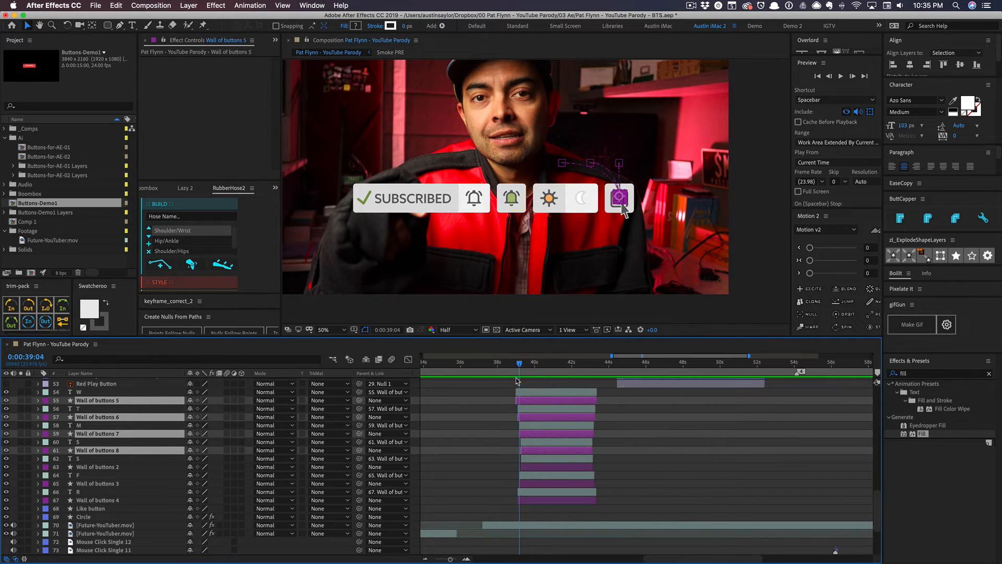
Step: Clear the layer selection and preview the animation from 0:00:39:04 through to the blank button beside the calendar
left_click(503, 394)
key("space")
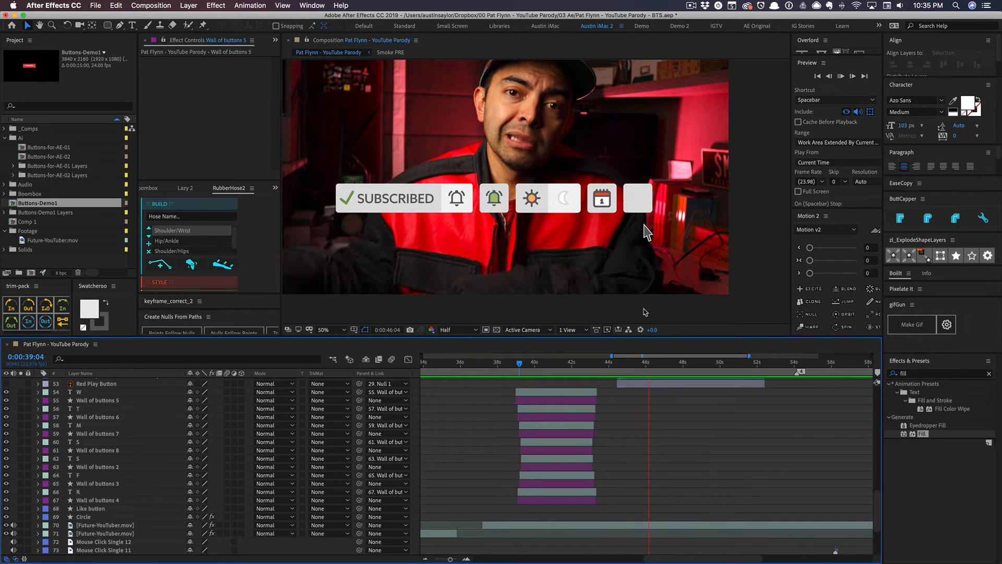
key("space")
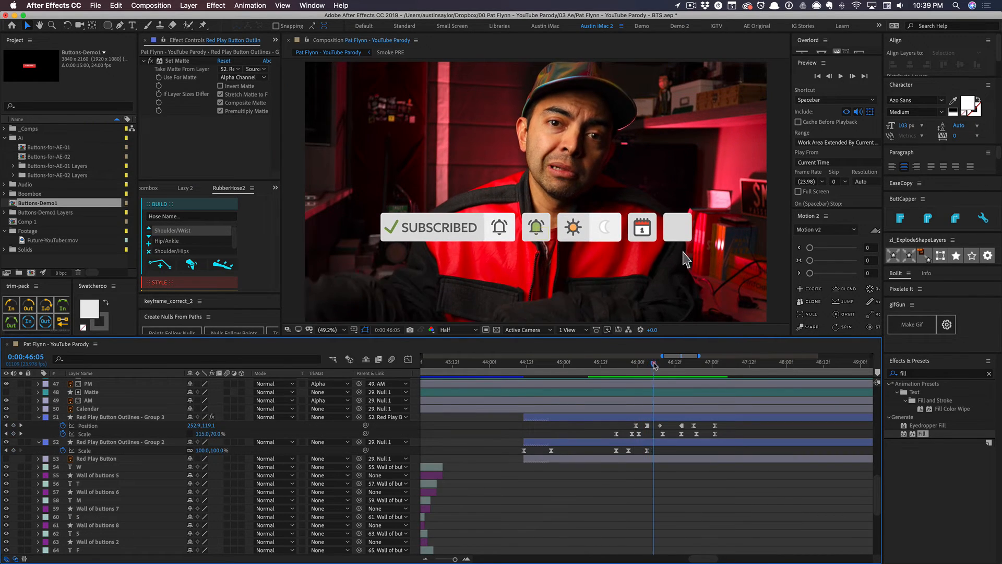
Step: Examine the Set Matte effect on Red Play Button Outlines - Group 3 with its Group 2 matte layer, and scrub the play icon's reveal to 0:00:47:05
left_click_drag(635, 368, 679, 375)
left_click(633, 418)
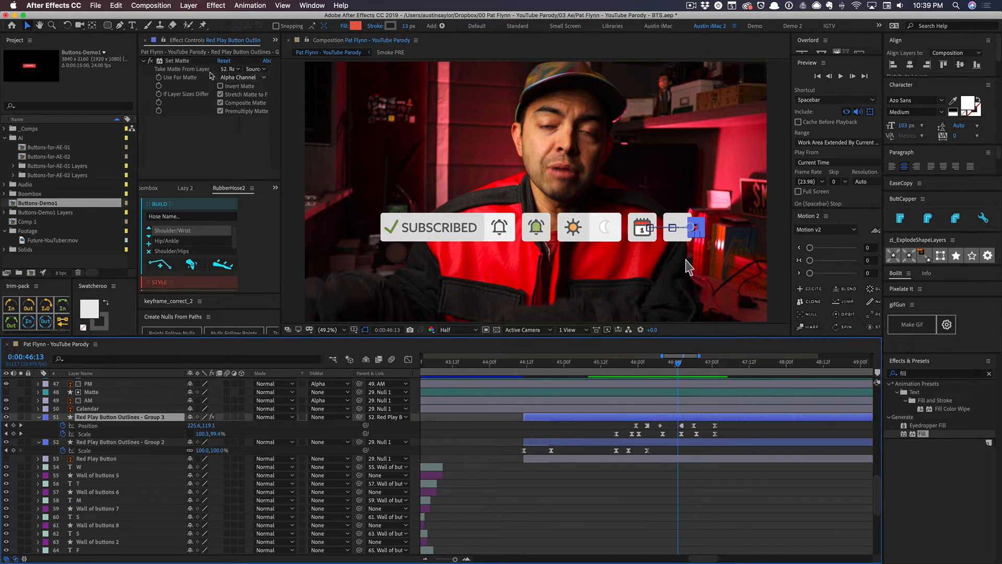
left_click(185, 62)
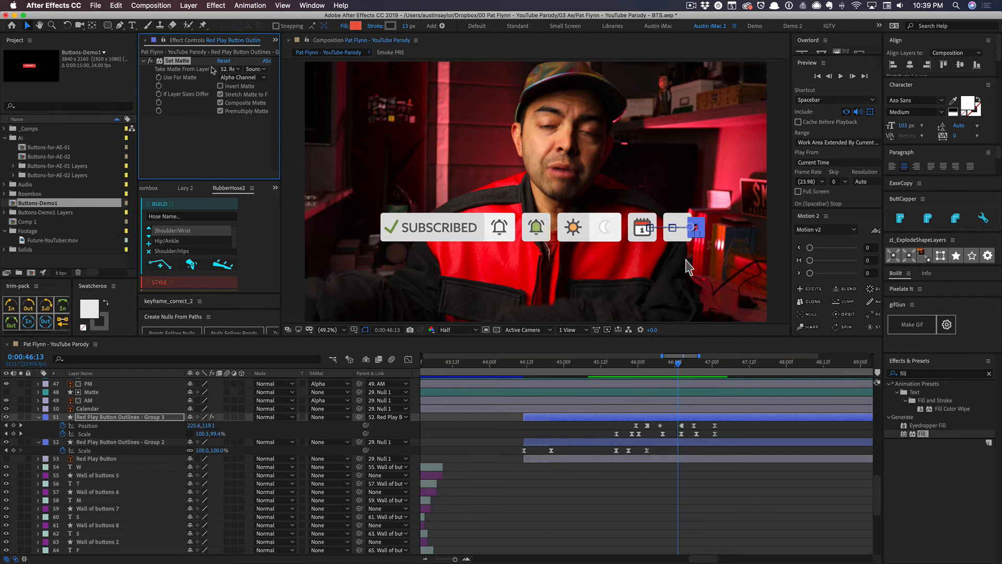
left_click(576, 442)
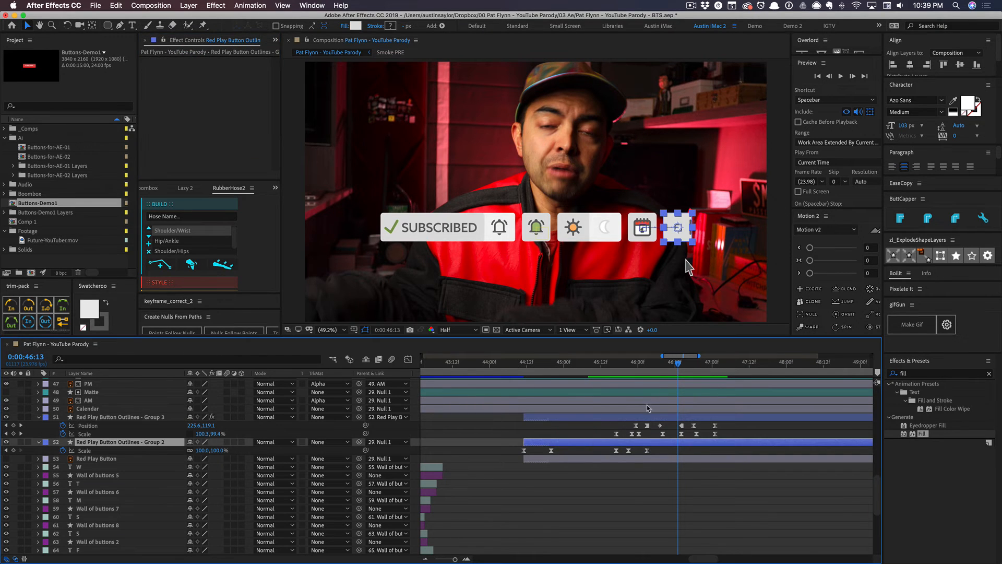
left_click(668, 476)
left_click_drag(651, 365, 730, 373)
Step: Show the whole timeline, scrub ahead to 0:00:59:11 and bring the smoking phone button into close view at 100%
key("alt")
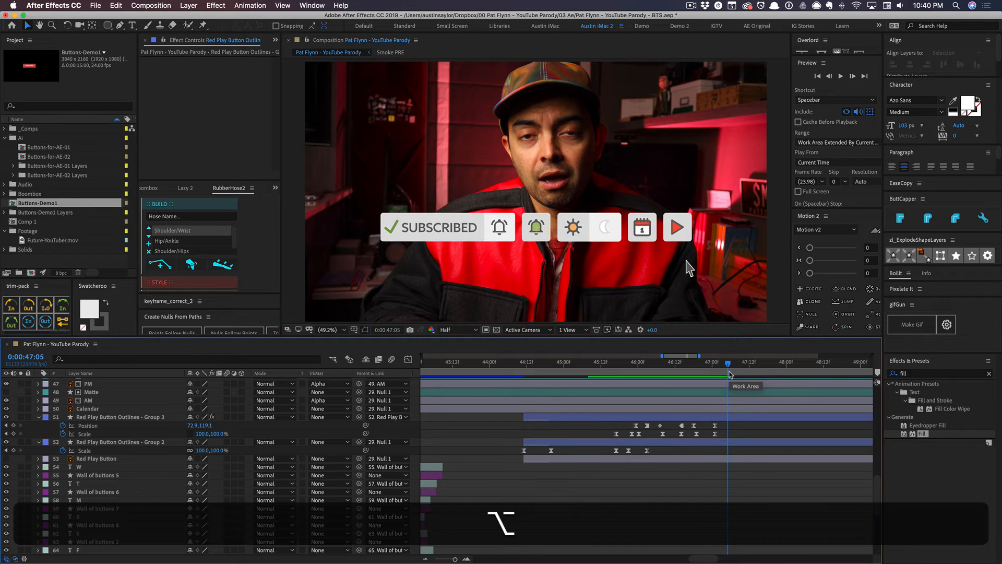
key("semicolon")
key("semicolon")
left_click_drag(707, 365, 756, 366)
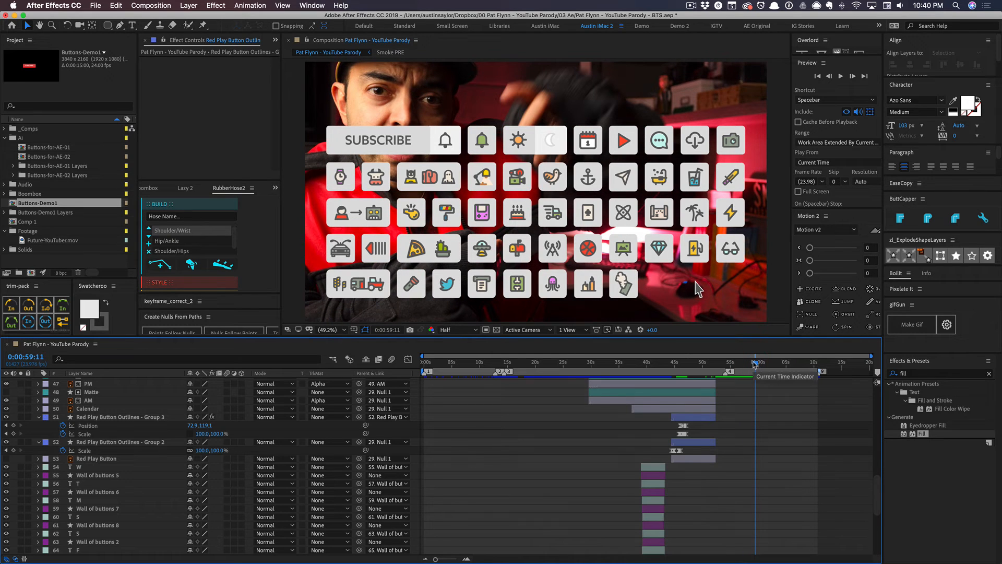
key("period")
key("period")
key("h")
left_click_drag(682, 266, 571, 119)
left_click_drag(614, 208, 582, 159)
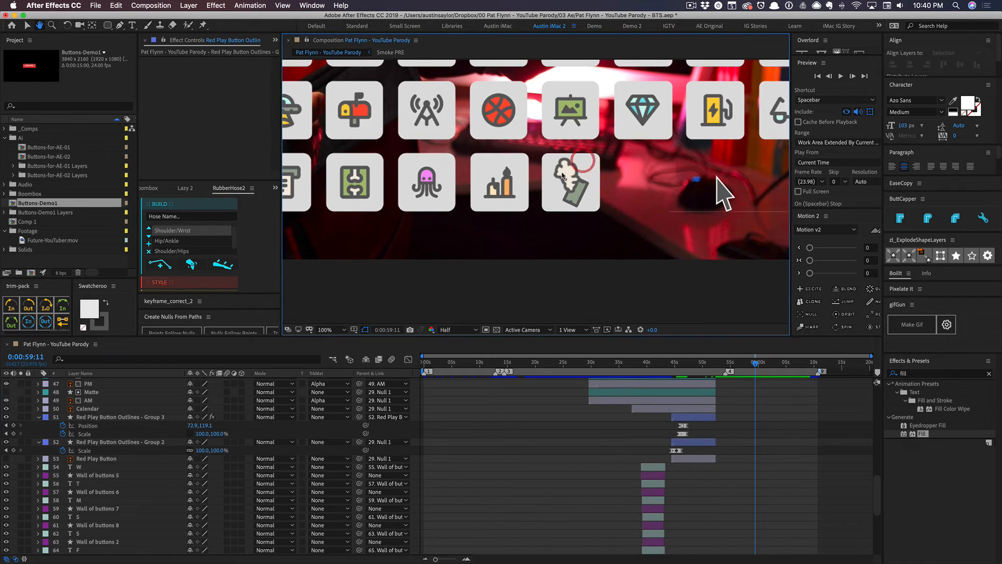
Step: Select the Smoke PRE layer and collapse the settings of its Wave Warp and Wave Warp 2 effects
key("v")
left_click(579, 164)
scroll(708, 504, "down", 1)
scroll(708, 504, "up", 15)
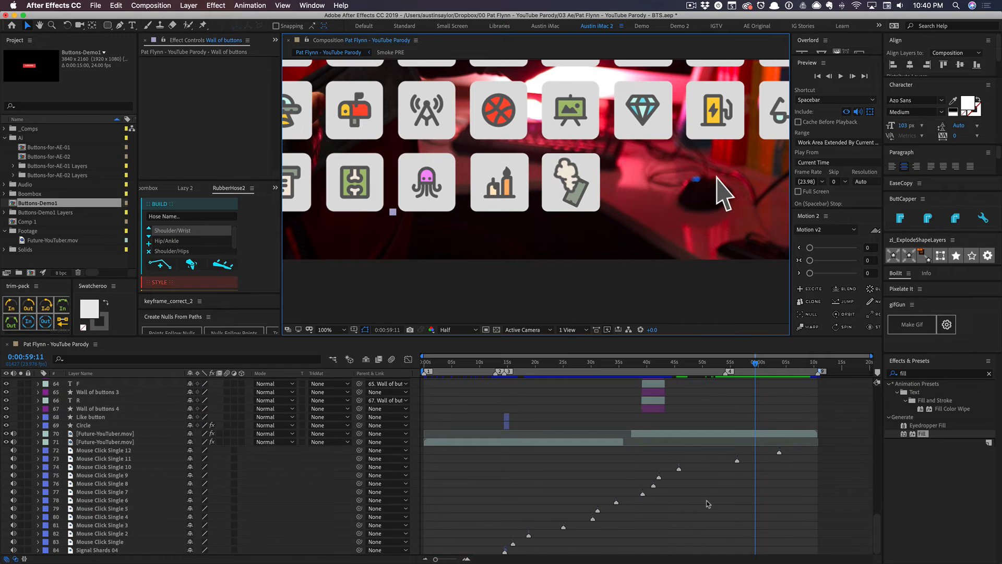
left_click(754, 407)
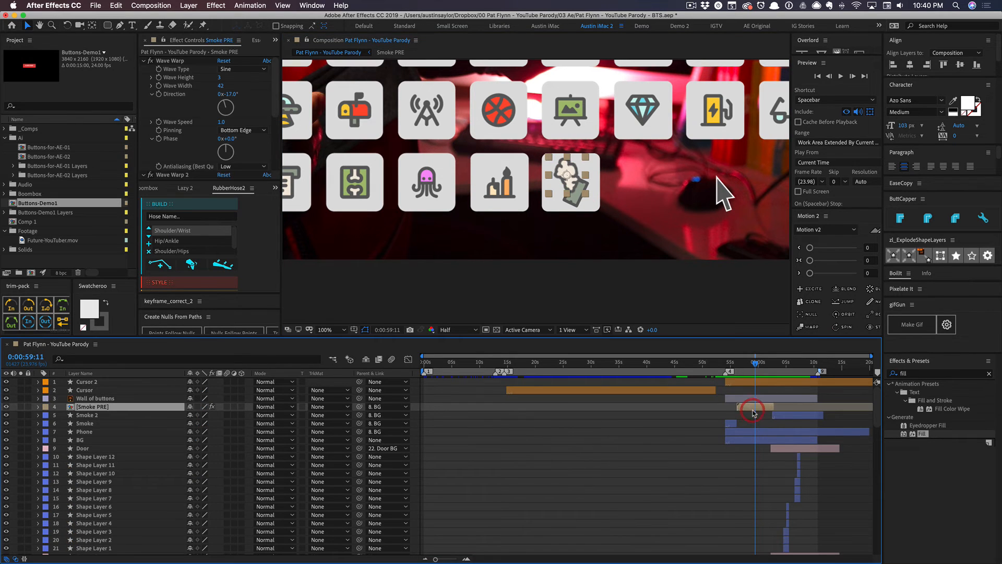
left_click(181, 60)
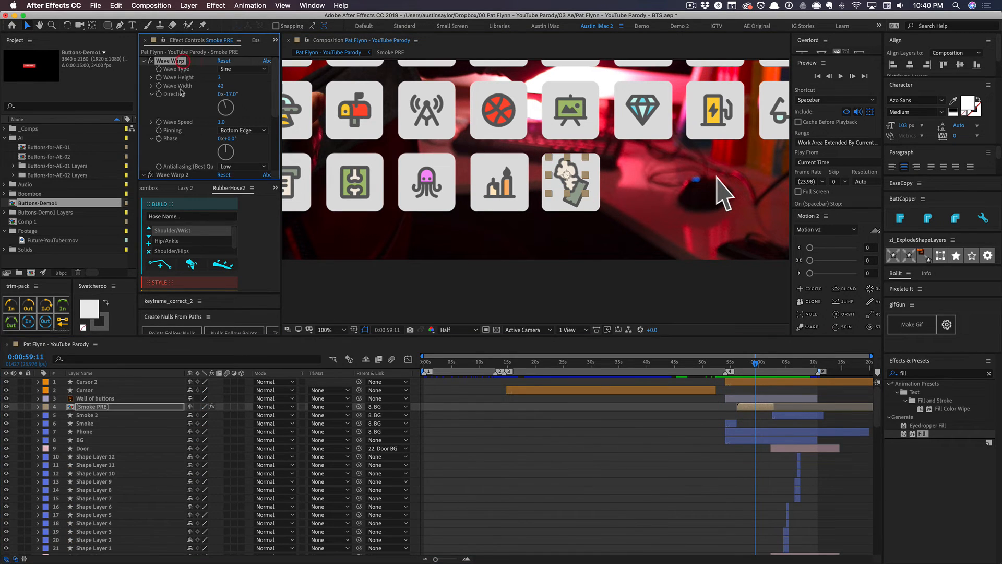
left_click(145, 61)
left_click(144, 69)
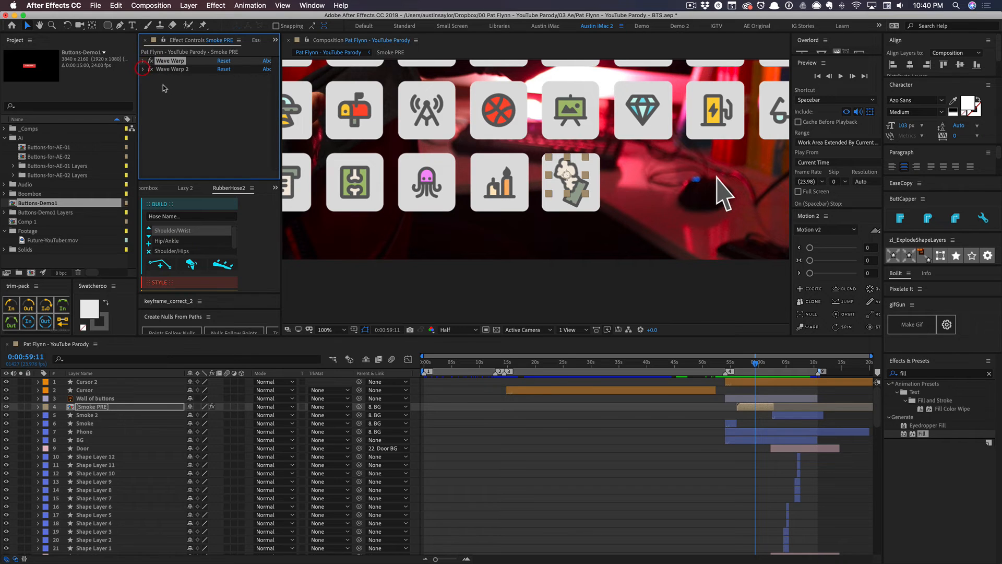
Step: Deselect the Smoke PRE layer, scrub on to 0:01:05:16 and show the full wall of buttons at 50%
left_click(677, 458)
left_click_drag(742, 364, 791, 364)
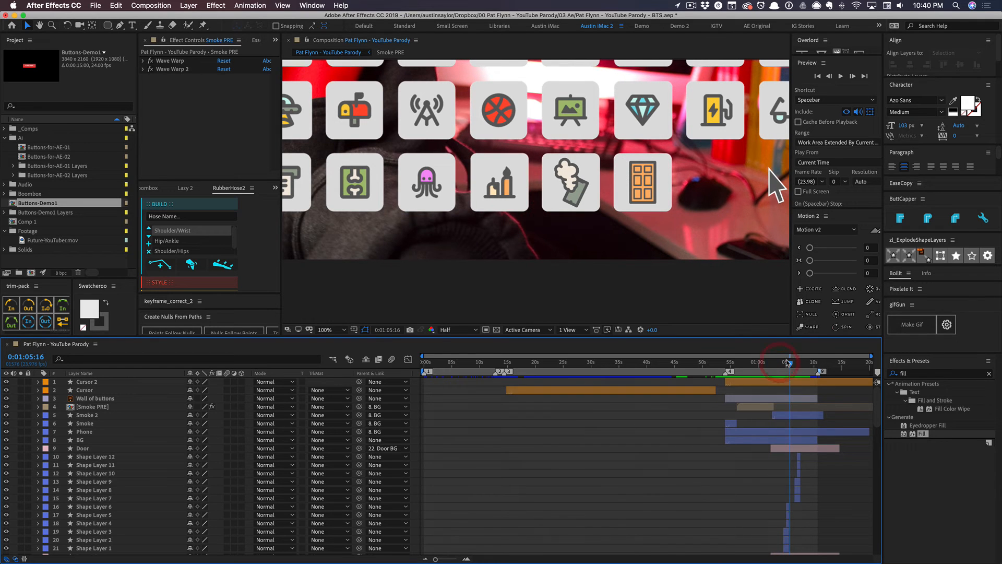
scroll(771, 179, "down", 4)
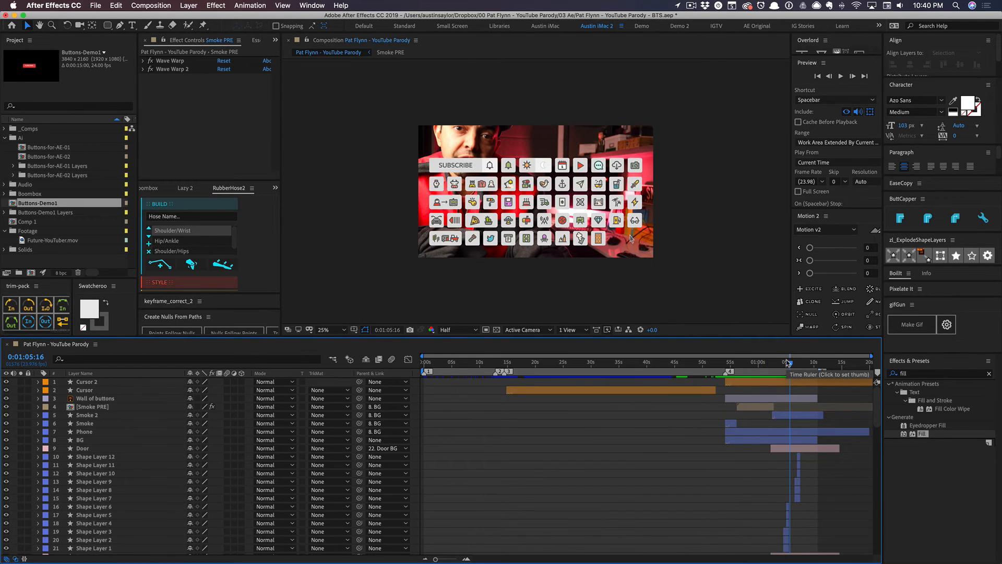
scroll(631, 238, "up", 2)
Step: Save the project and reduce the composition view to 25%
key("cmd+s")
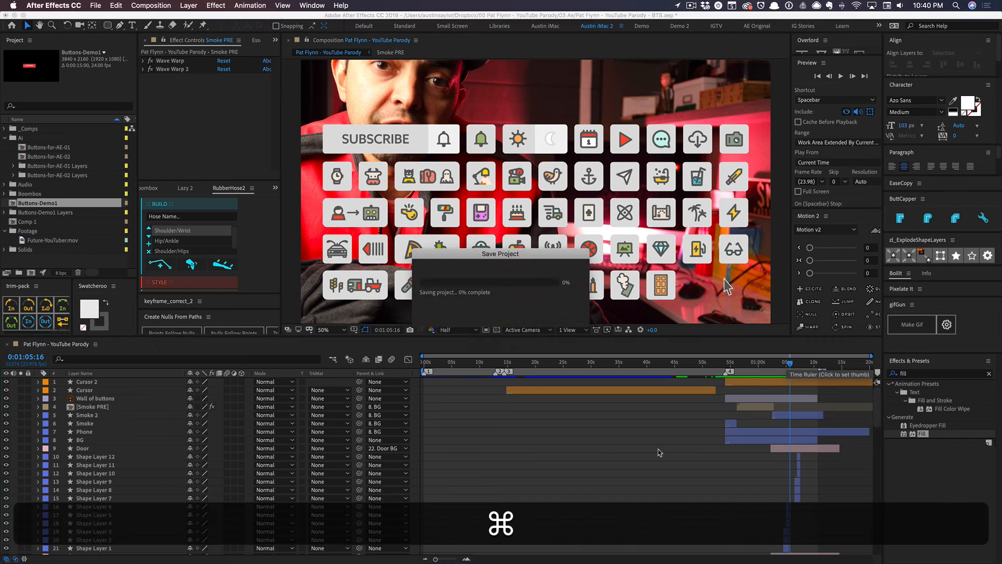
left_click(623, 455)
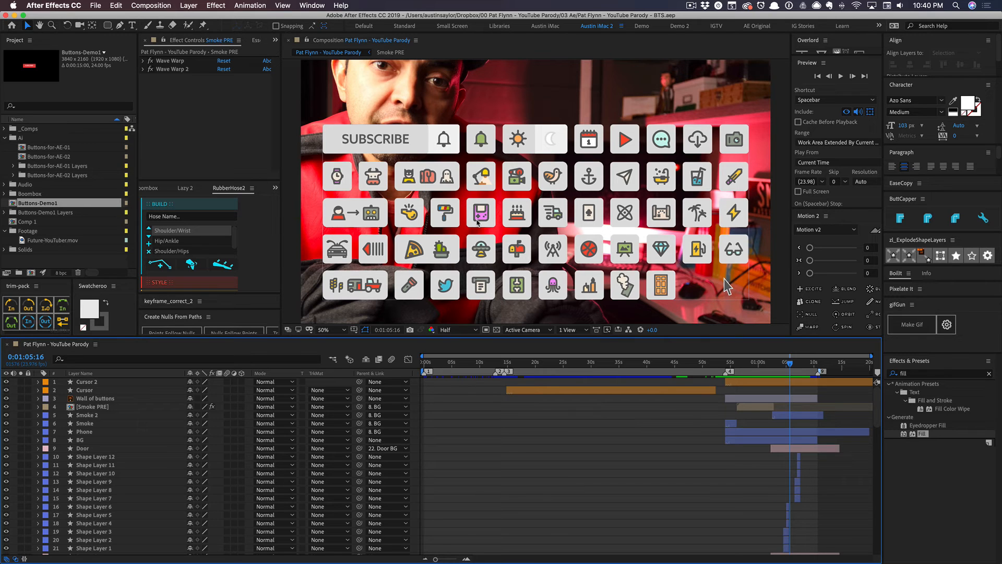
left_click(560, 421)
key("comma")
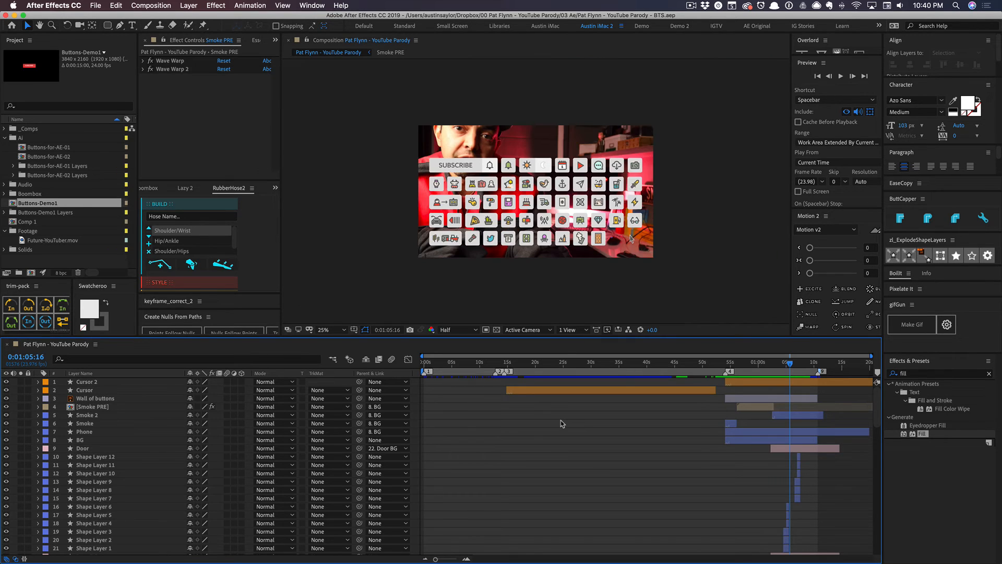